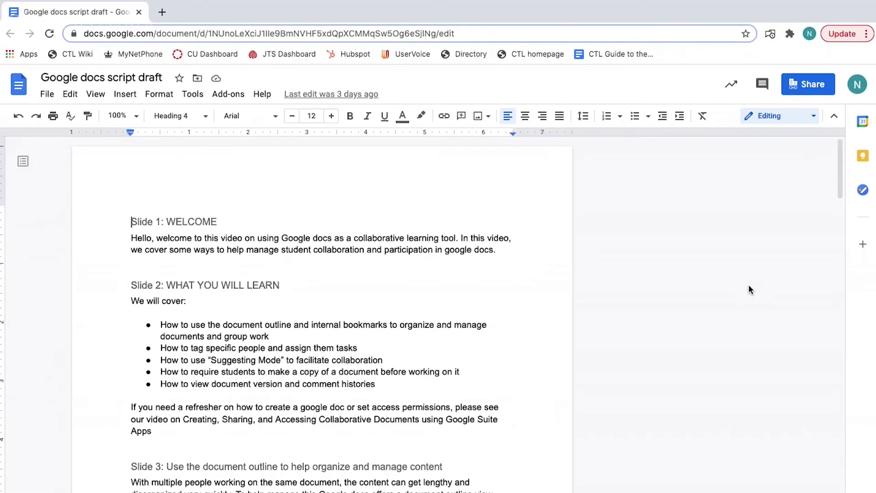
Step: Scroll the script and select the Slide 8 heading, then use the document outline to jump to Slide 3
scroll(749, 284, "down", 5)
scroll(748, 285, "down", 10)
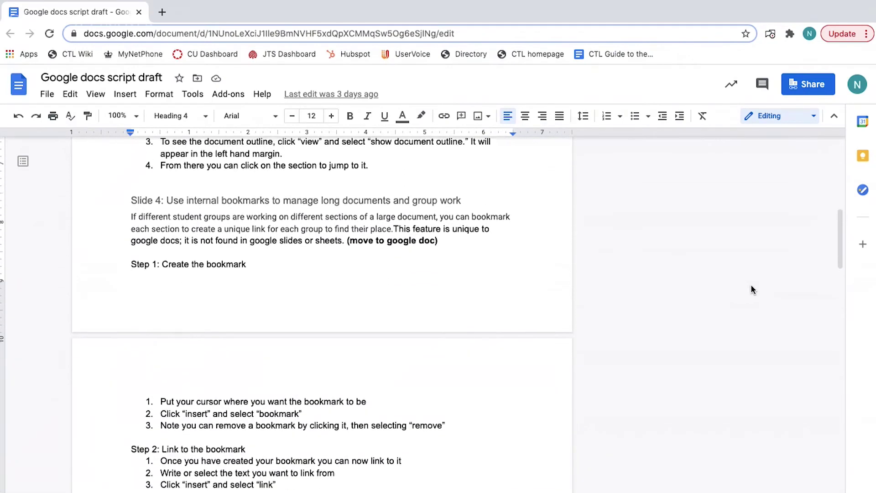
scroll(751, 286, "down", 9)
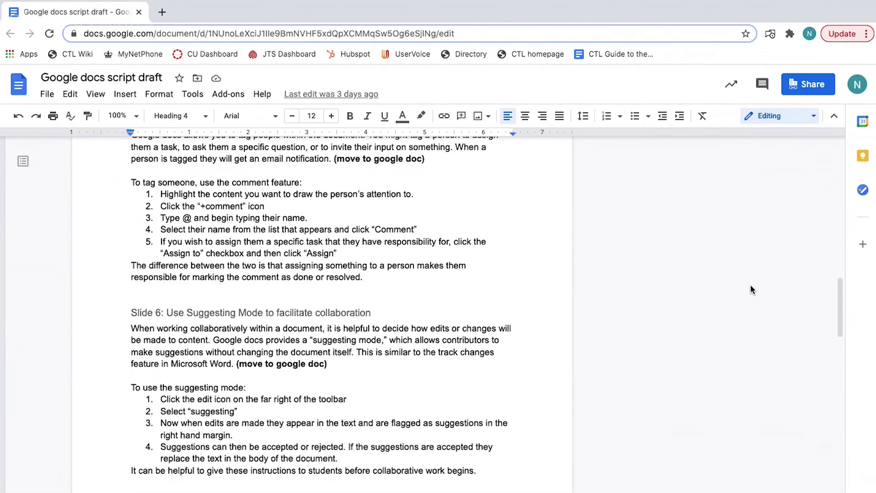
scroll(751, 284, "down", 10)
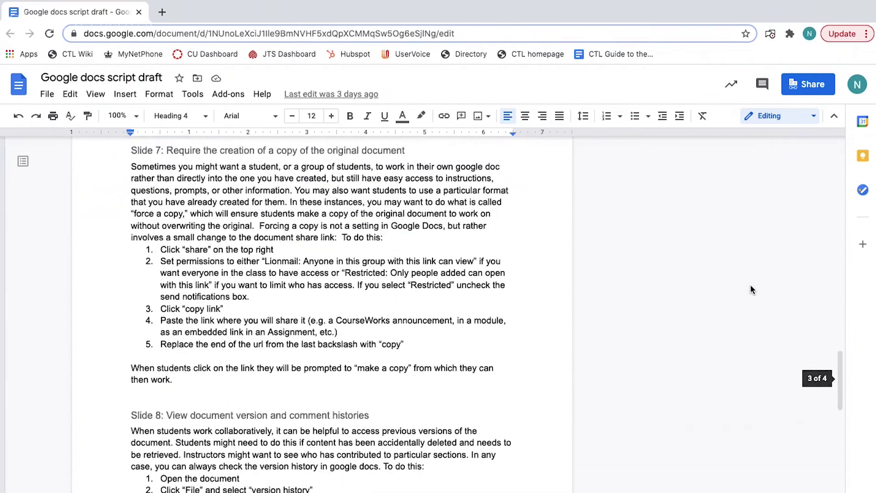
left_click(129, 202)
left_click_drag(129, 202, 372, 207)
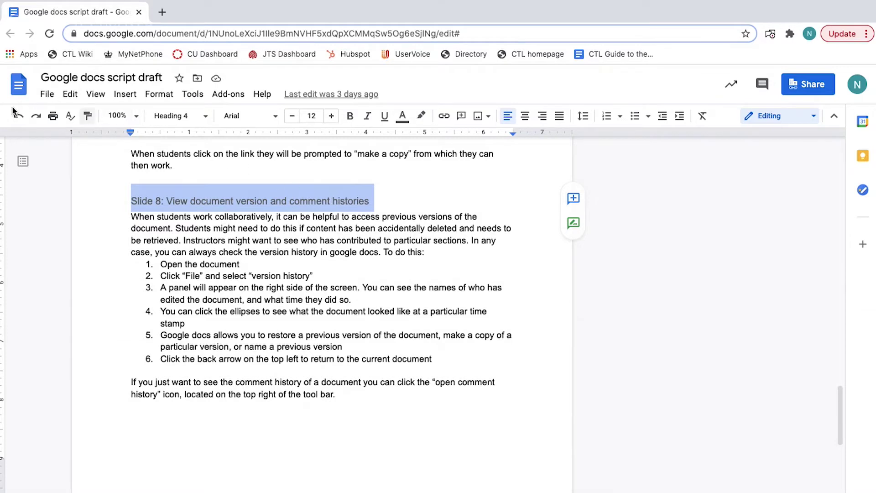
left_click(24, 166)
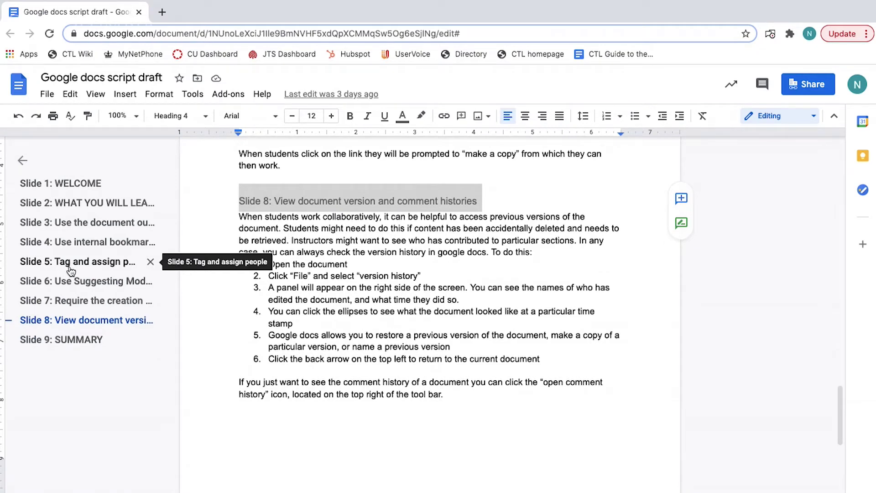
left_click(97, 226)
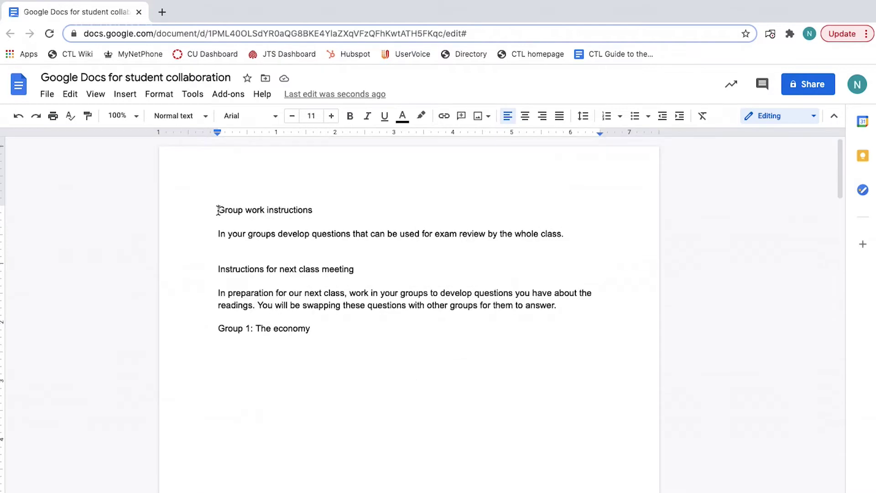
Step: Apply the Title style to the 'Group work instructions' line
left_click_drag(218, 210, 314, 209)
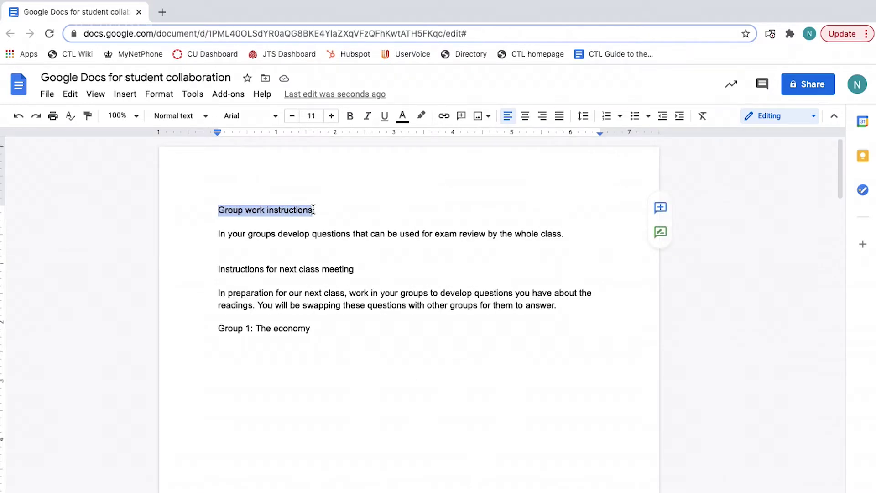
left_click(203, 120)
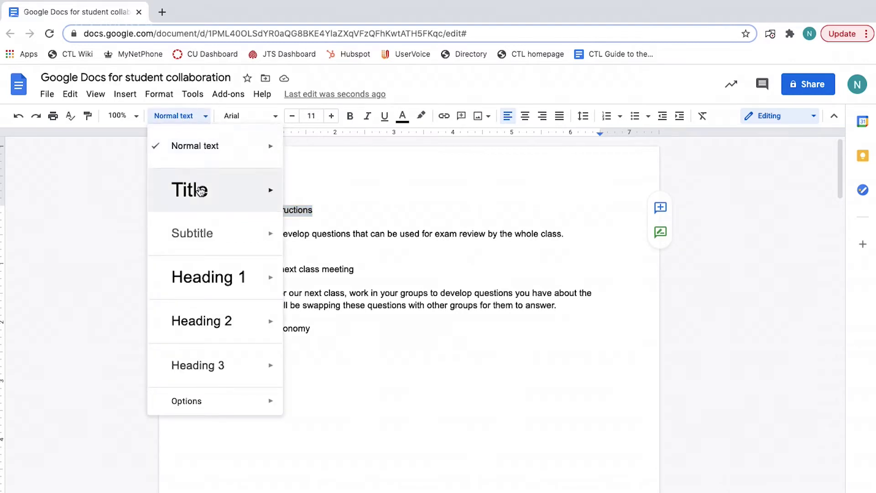
left_click(201, 191)
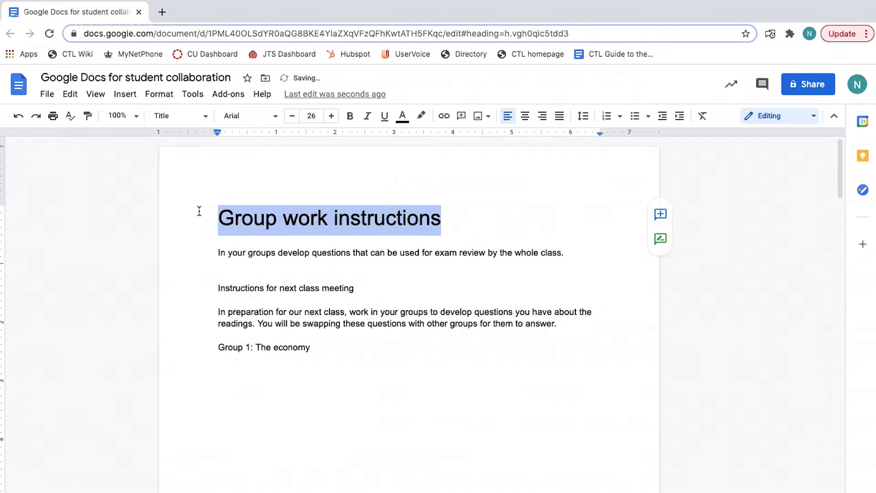
Step: Make the 'Instructions for next class meeting' line bold
left_click(215, 288)
left_click_drag(215, 288, 355, 288)
left_click(351, 117)
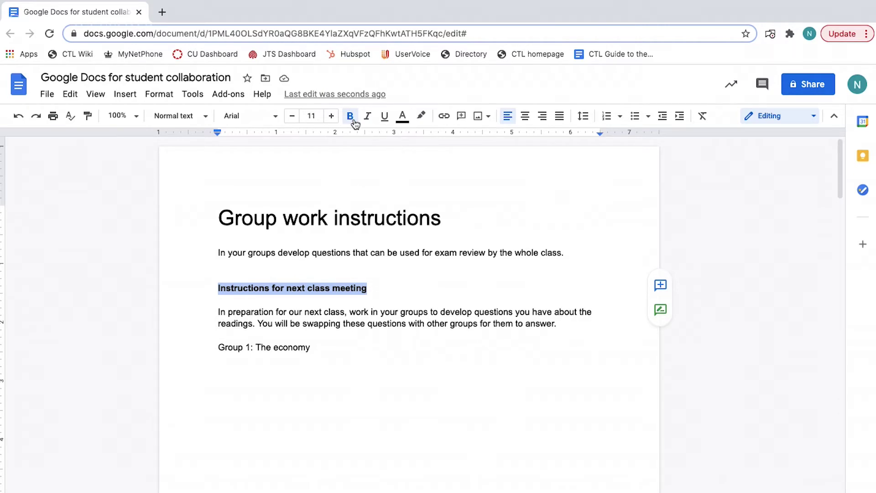
left_click(94, 95)
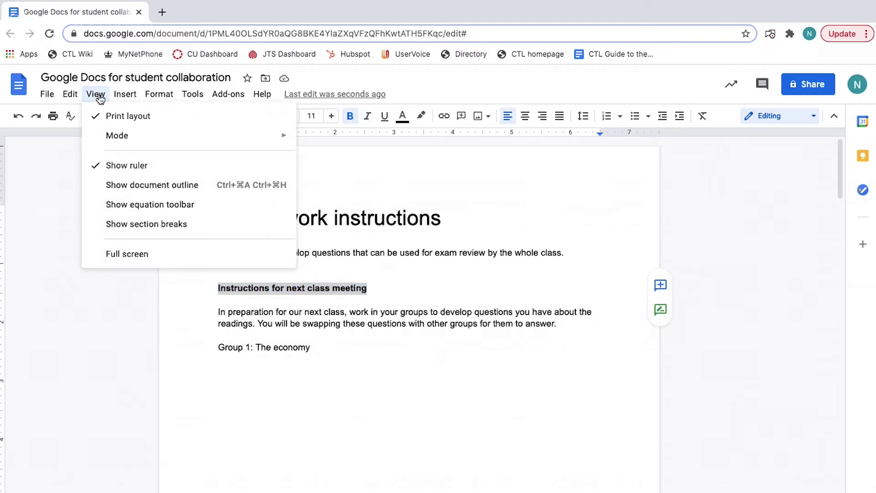
Step: Show the document outline and jump to 'Group work instructions', then 'Instructions for next class meeting'
left_click(118, 186)
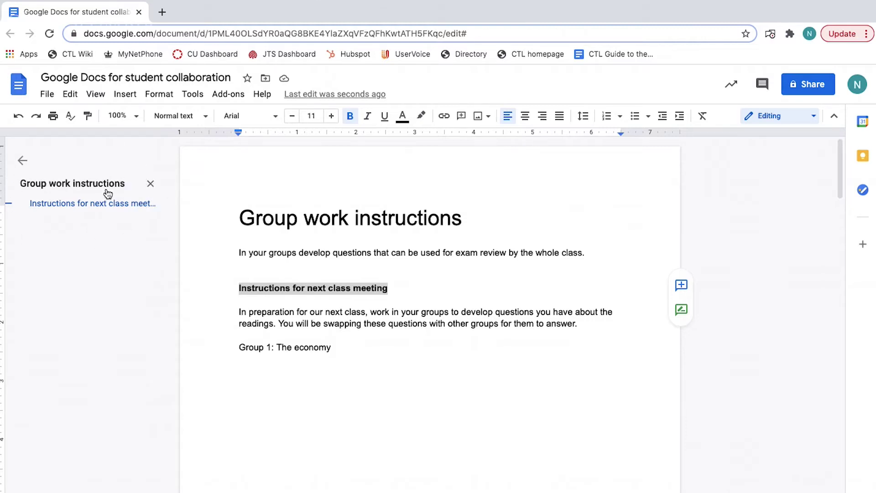
left_click(36, 185)
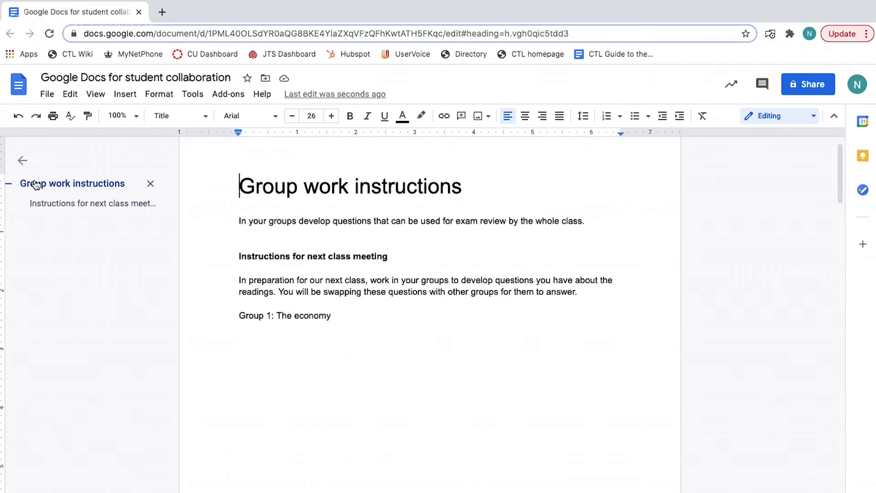
left_click(36, 207)
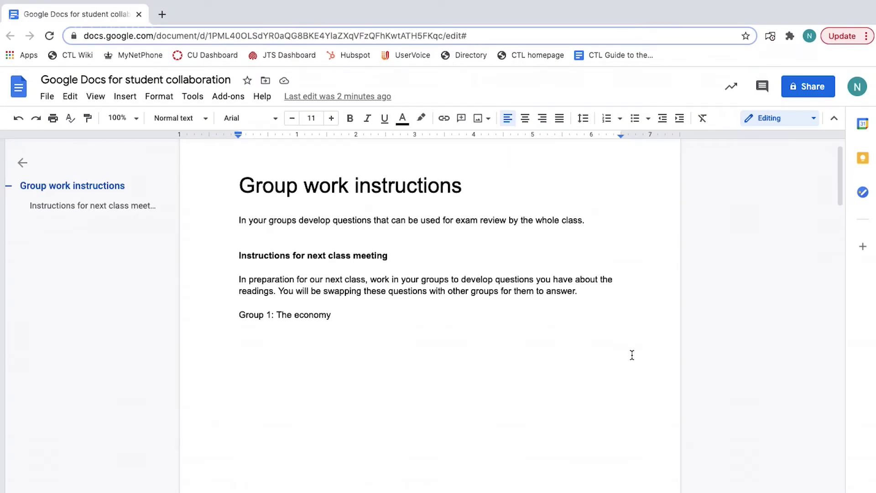
Step: Scroll down and insert a bookmark at the 'Group 1: The Economy' heading
scroll(632, 355, "down", 10)
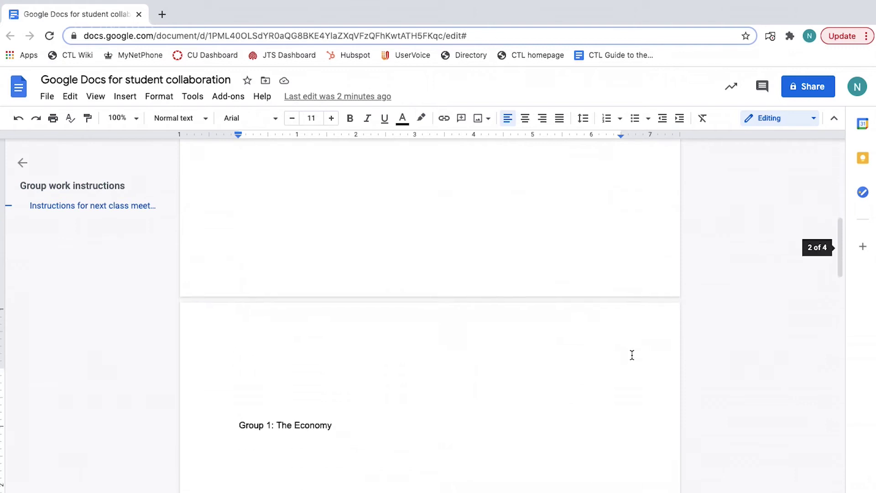
scroll(264, 433, "down", 2)
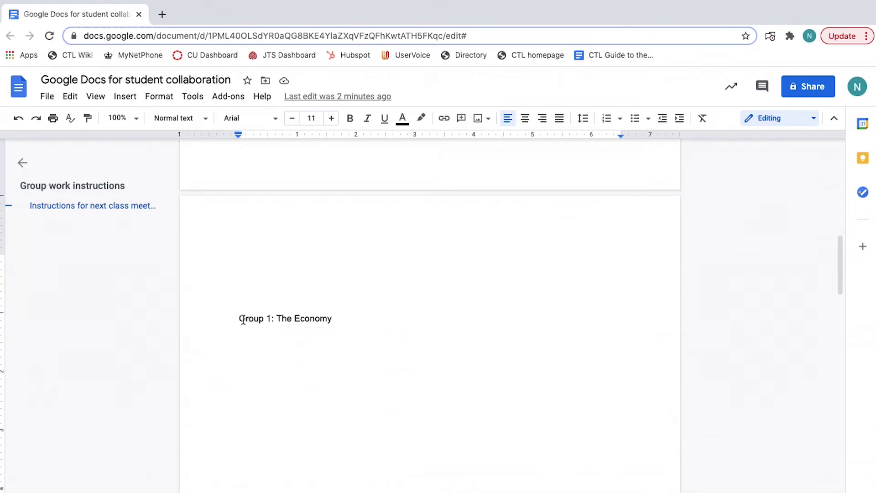
left_click(129, 97)
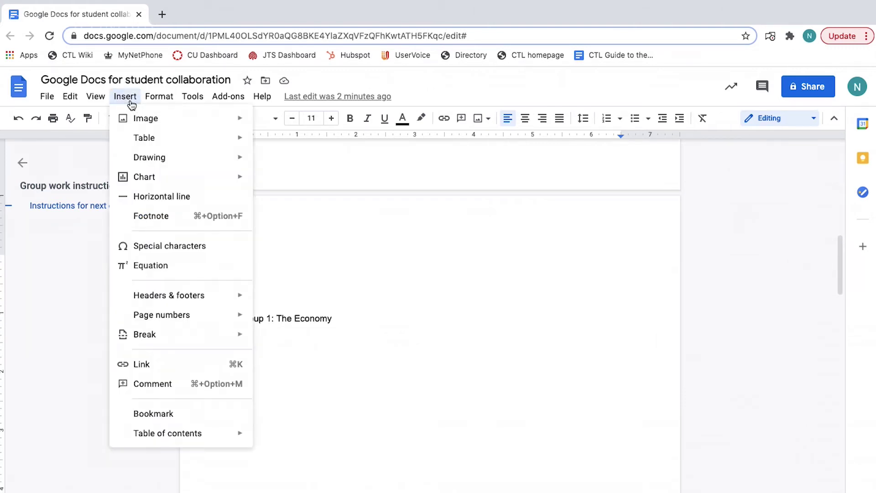
left_click(167, 414)
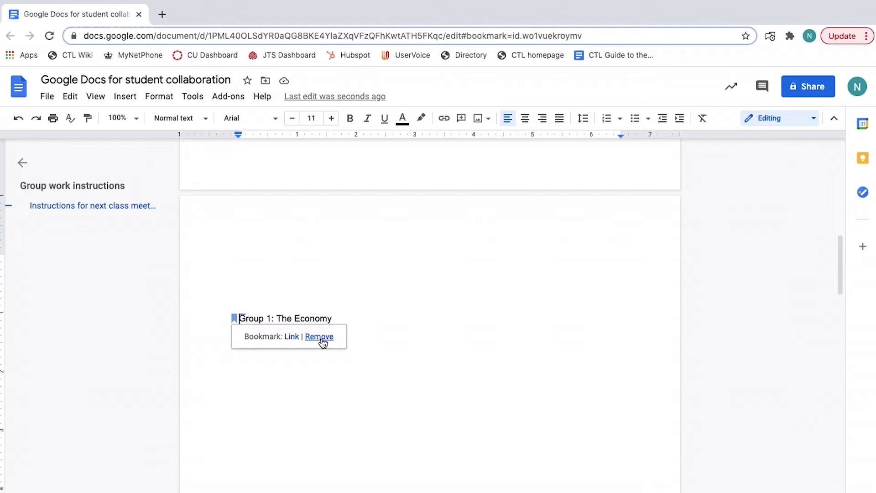
left_click(319, 337)
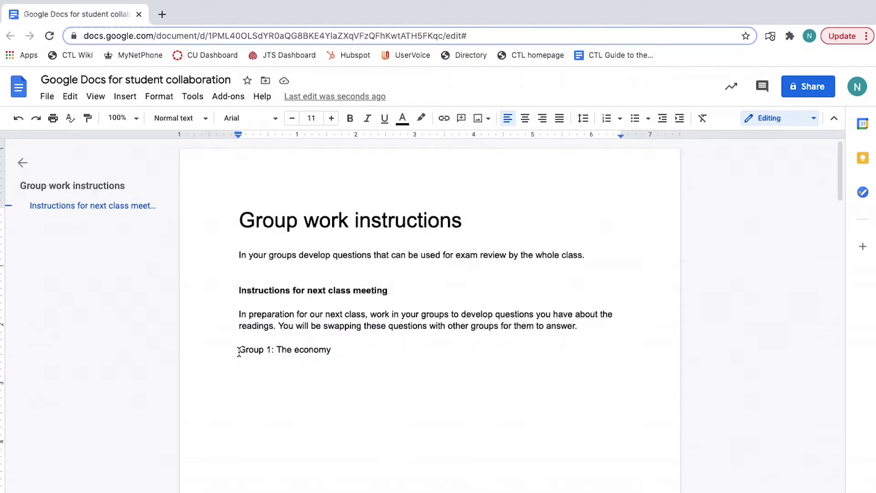
Step: Link the 'Group 1: The economy' line to the Group 1 bookmark and follow the link
left_click_drag(240, 351, 331, 350)
left_click(125, 96)
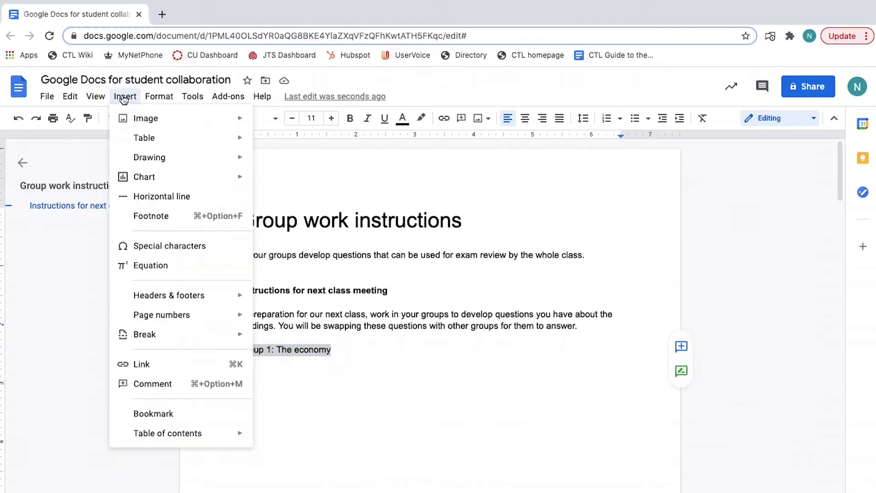
left_click(142, 363)
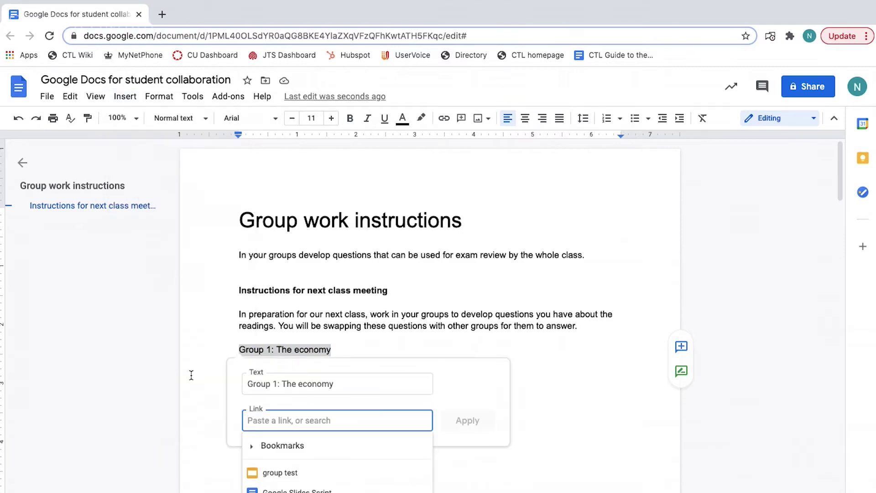
left_click(255, 446)
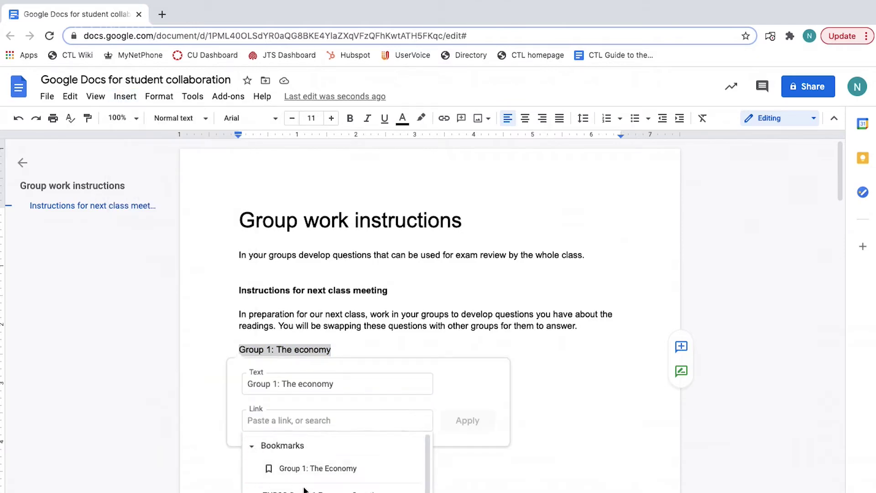
left_click(327, 468)
left_click(464, 420)
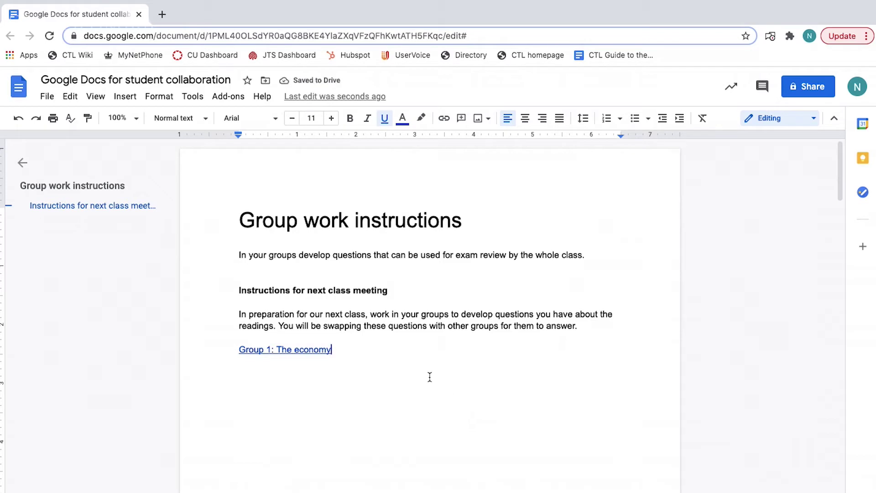
left_click(300, 349)
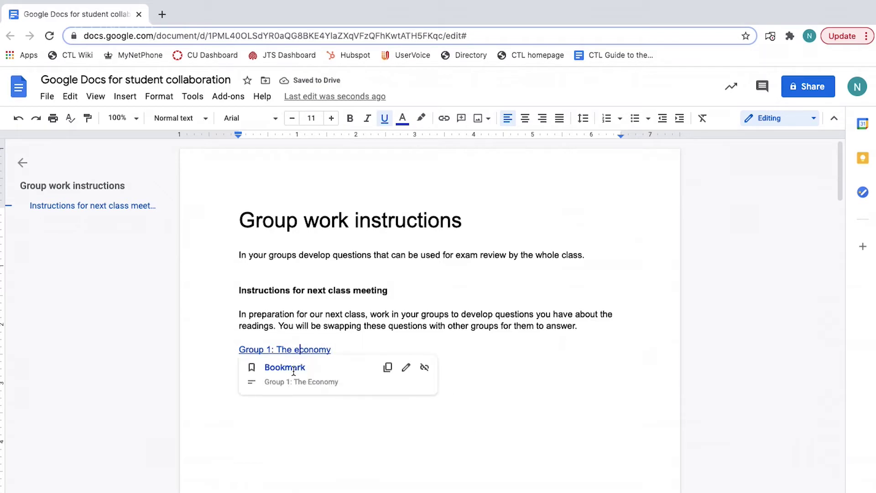
left_click(294, 368)
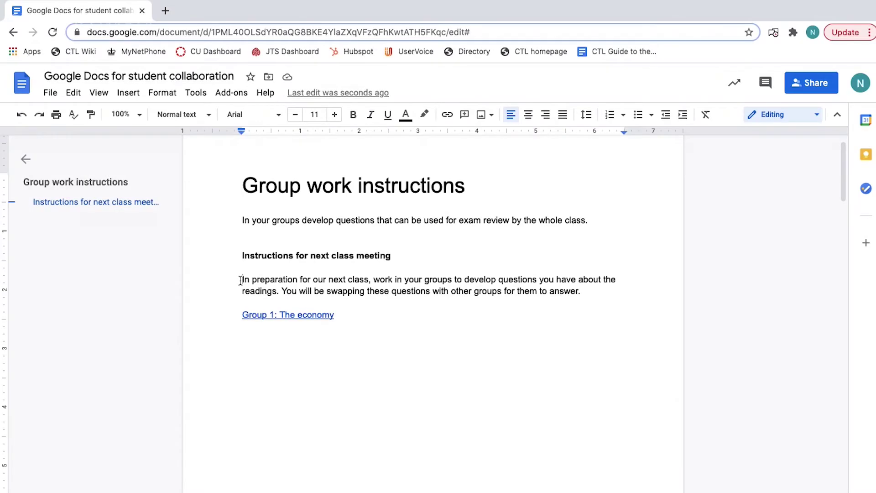
left_click_drag(268, 280, 583, 291)
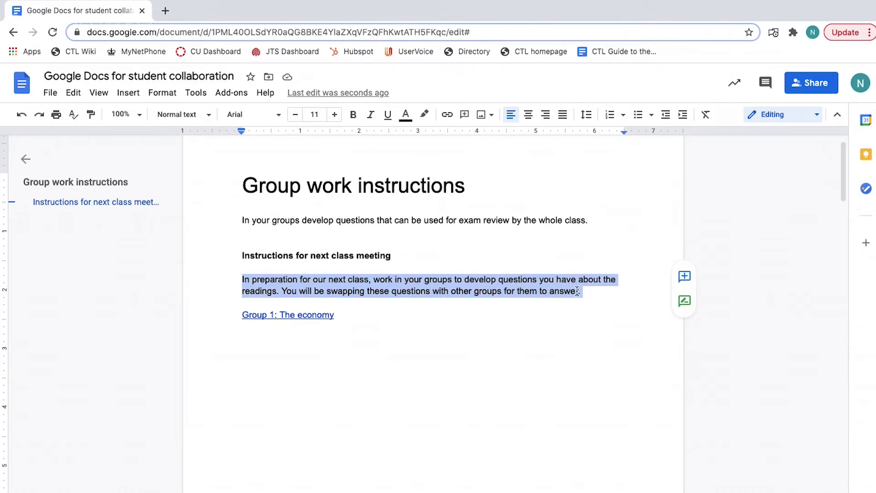
left_click(685, 276)
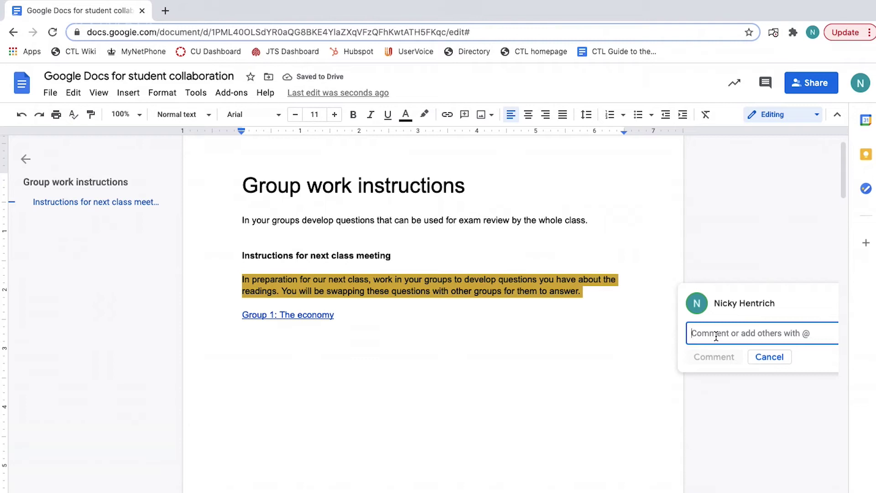
type("@reb")
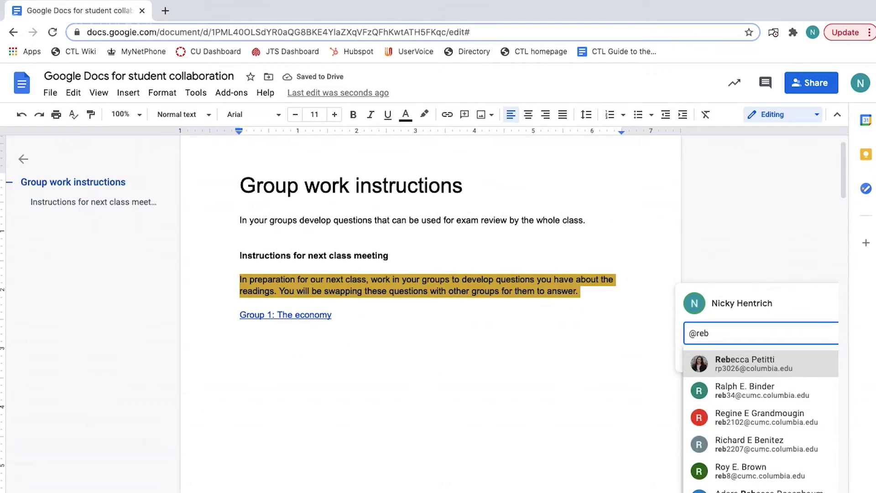
left_click(731, 362)
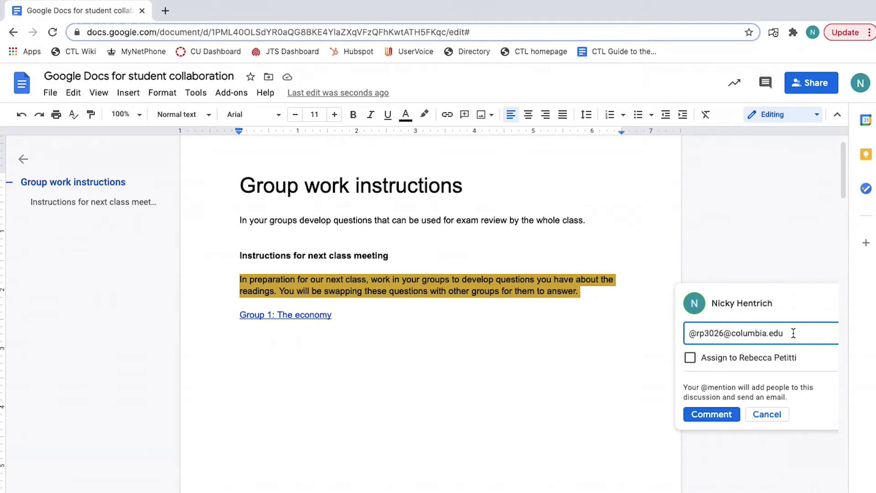
type("ples")
key("BackSpace")
type("ase take a ")
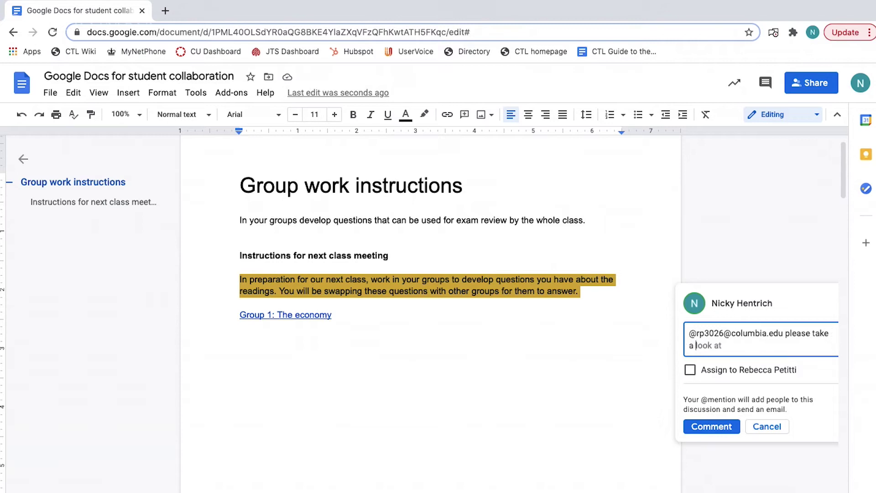
type("look at this")
left_click(709, 427)
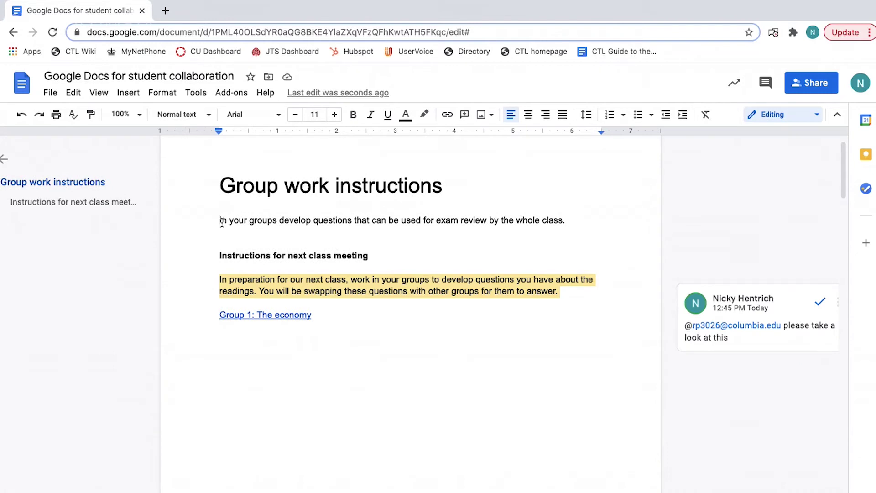
left_click(221, 222)
left_click_drag(219, 221, 568, 220)
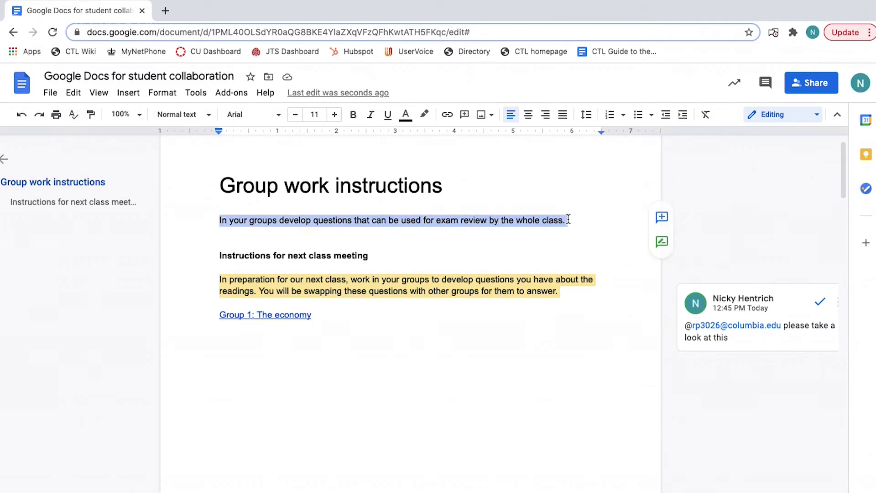
Step: Comment 'please take a look at this' on the exam-review sentence and assign it to the mentioned colleague
left_click(662, 218)
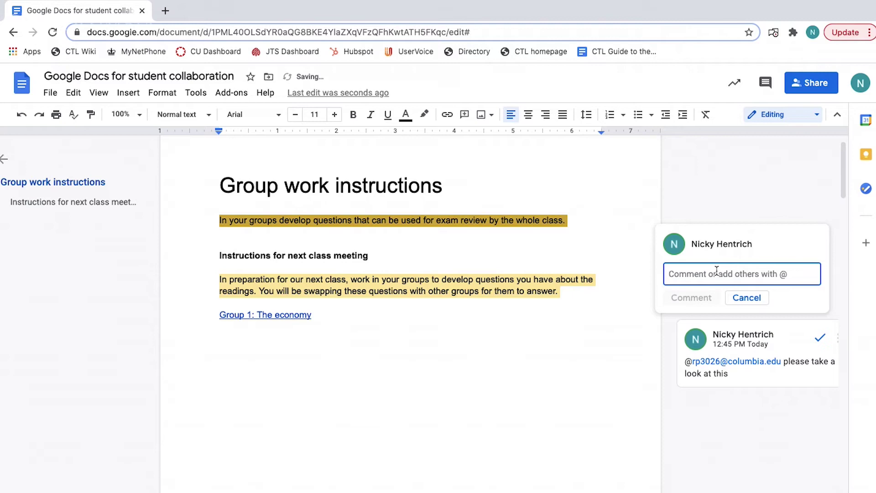
type("@reb")
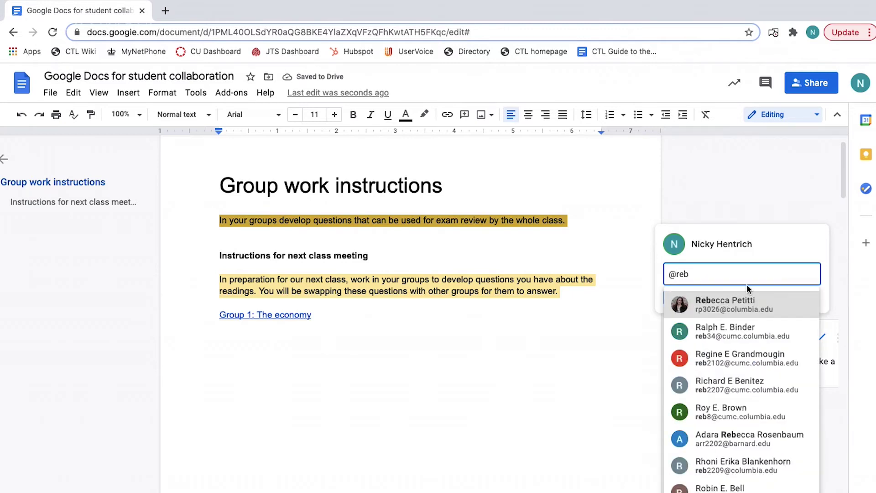
left_click(747, 299)
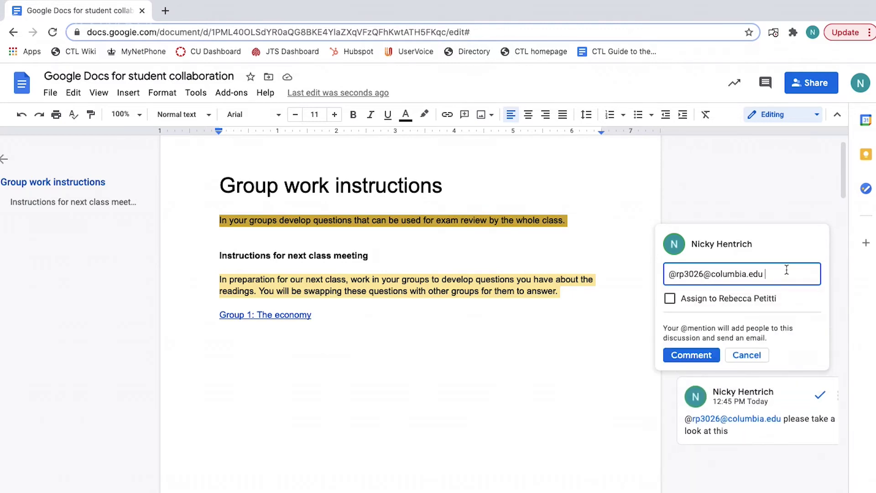
type("please take a look ath")
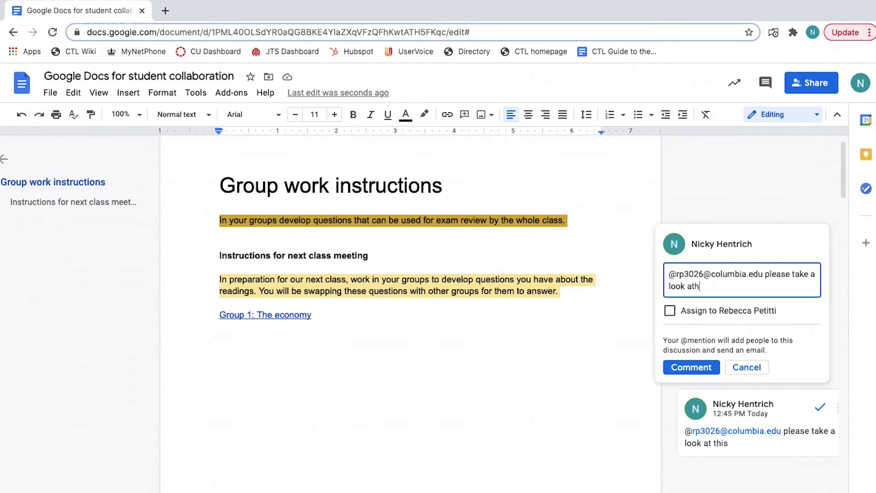
key("BackSpace")
type("this")
left_click(670, 313)
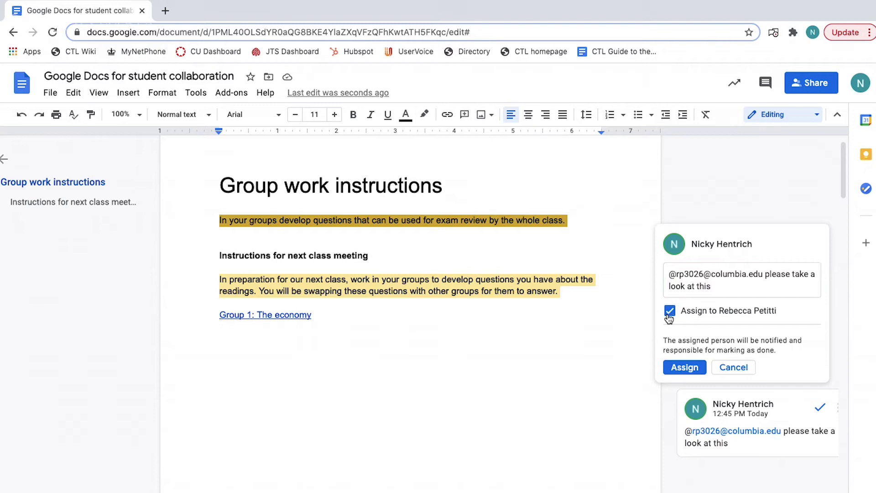
left_click(686, 367)
mouse_move(694, 372)
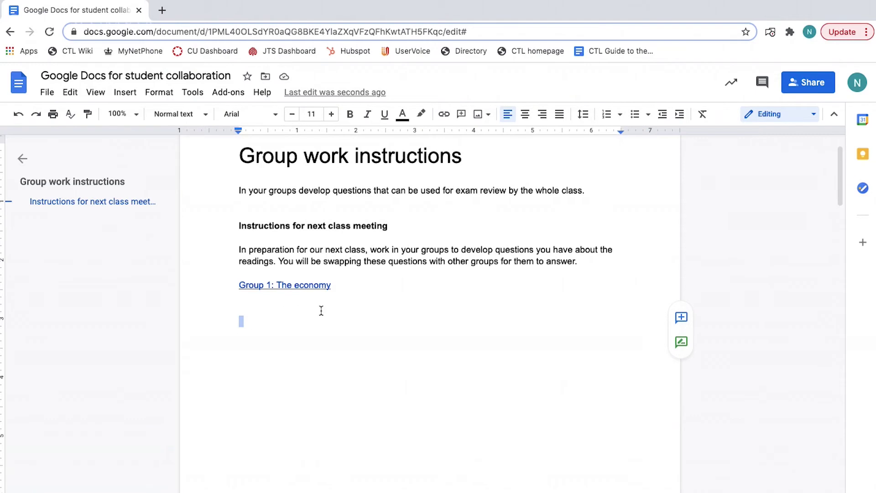
Step: Open the editing mode menu at the top right of the toolbar
left_click(798, 115)
Step: In Suggesting mode, add 'This is a suggestion' below the Group 1 link and accept it
left_click(758, 167)
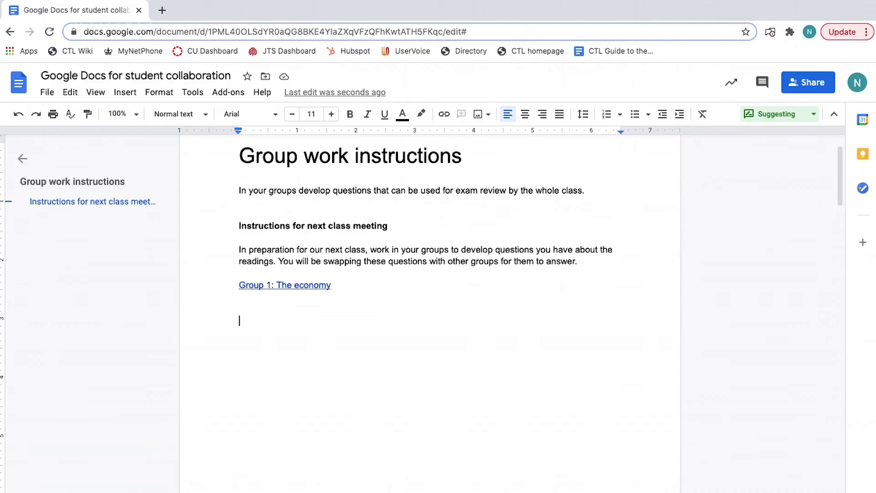
type("This is a suggestion")
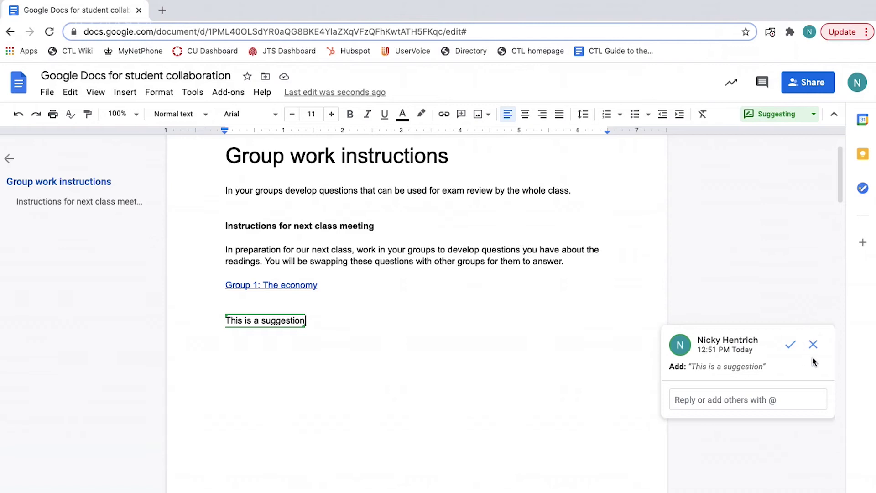
left_click(791, 348)
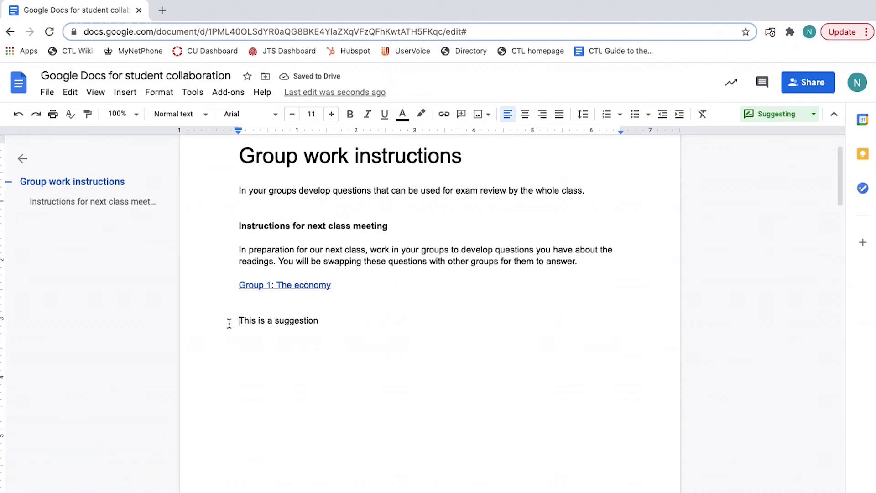
left_click(317, 332)
left_click_drag(317, 331, 326, 332)
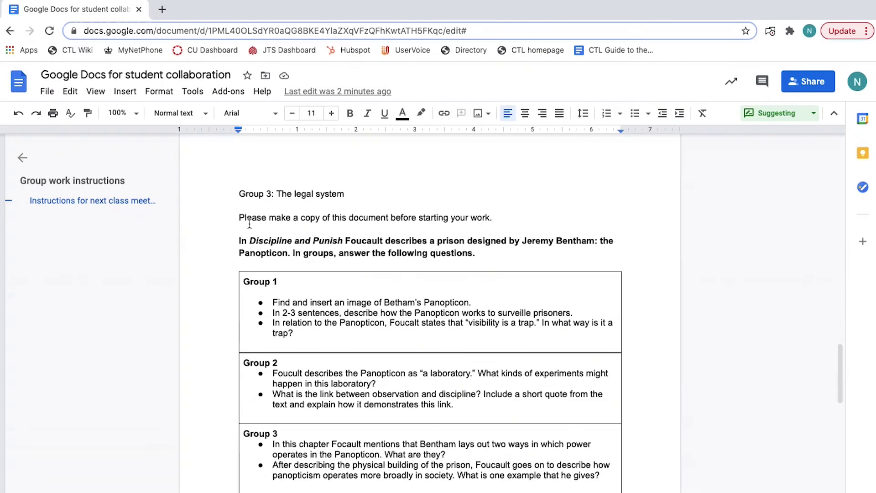
Step: Scroll down to the template table with Topic sentence, Elaboration, Evidence, Explanation and Link rows
left_click(238, 217)
left_click_drag(237, 217, 495, 219)
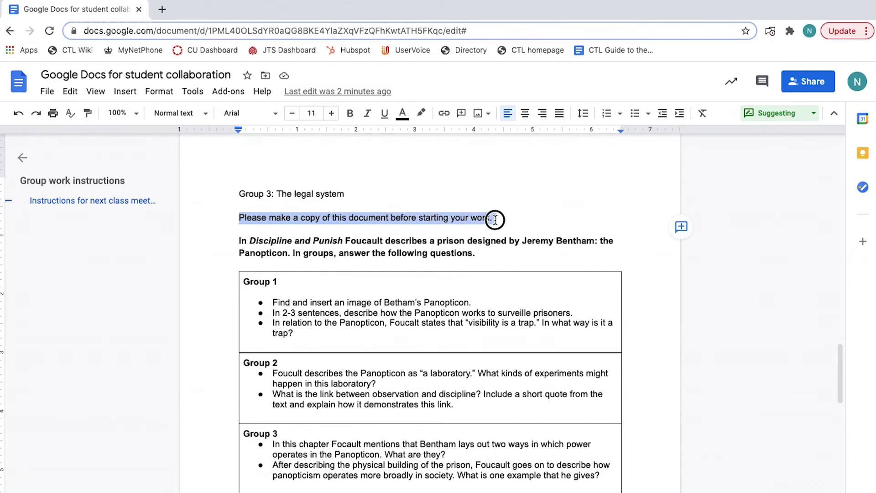
left_click_drag(272, 302, 336, 330)
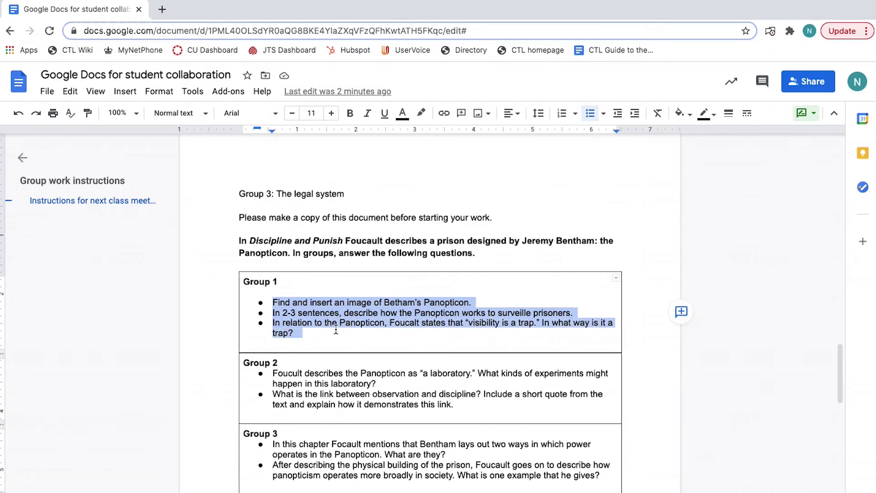
scroll(337, 330, "down", 15)
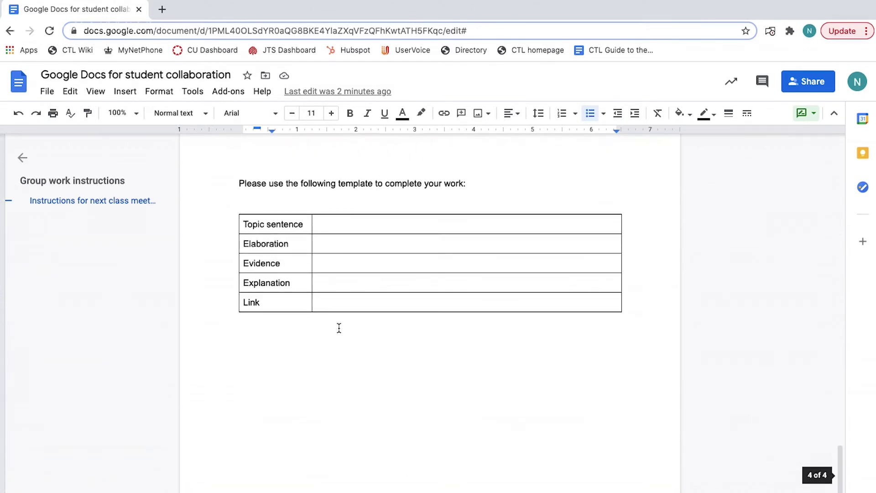
left_click_drag(238, 187, 469, 186)
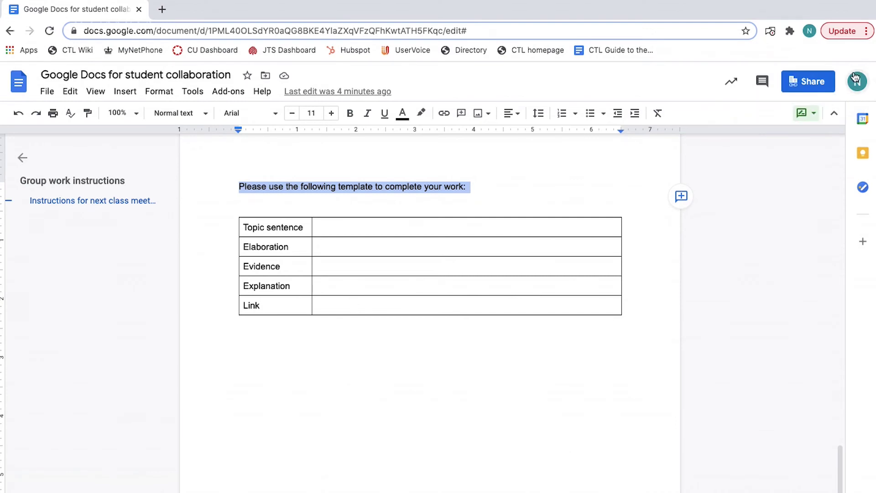
Step: Change the document link's access from LionMail to Restricted, then copy the link
left_click(821, 88)
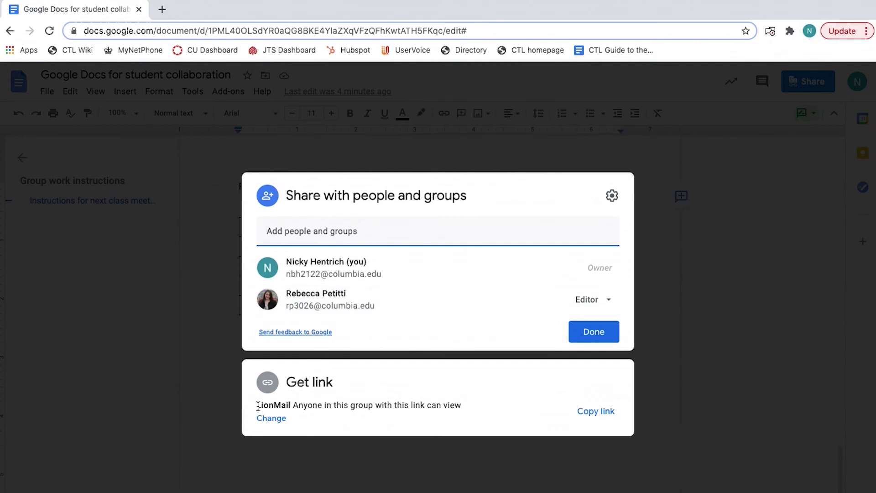
left_click_drag(258, 405, 294, 403)
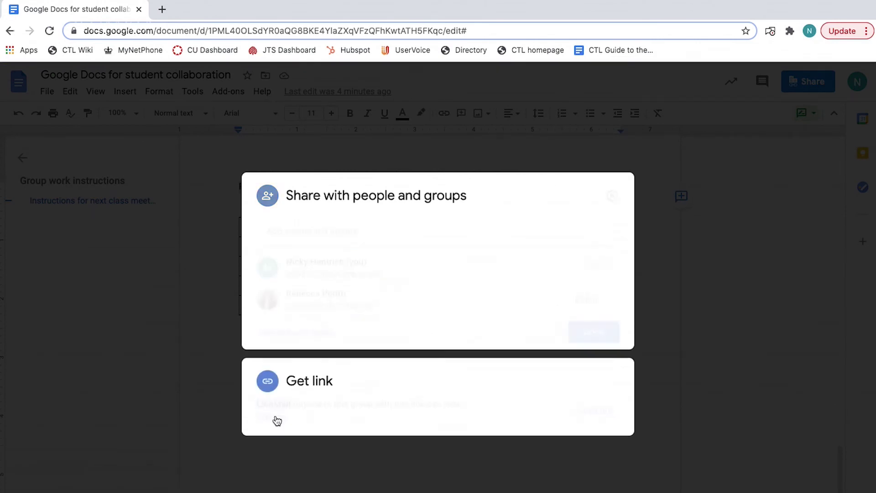
left_click(323, 360)
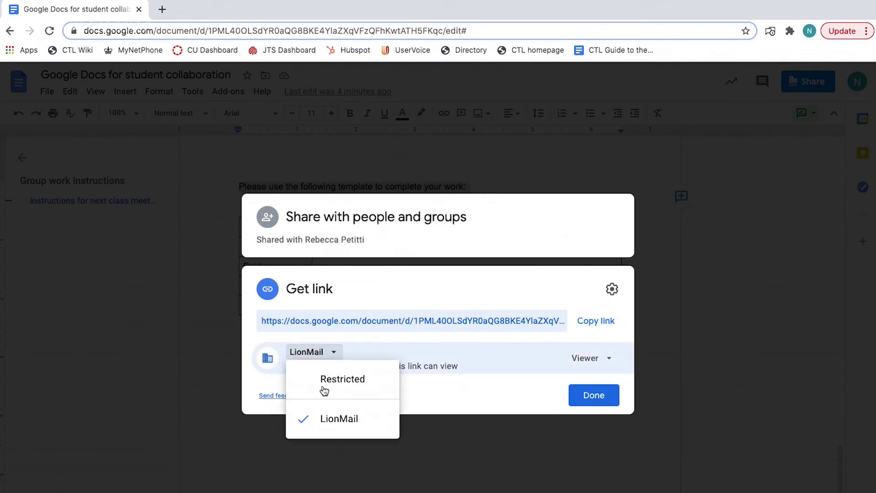
left_click(316, 420)
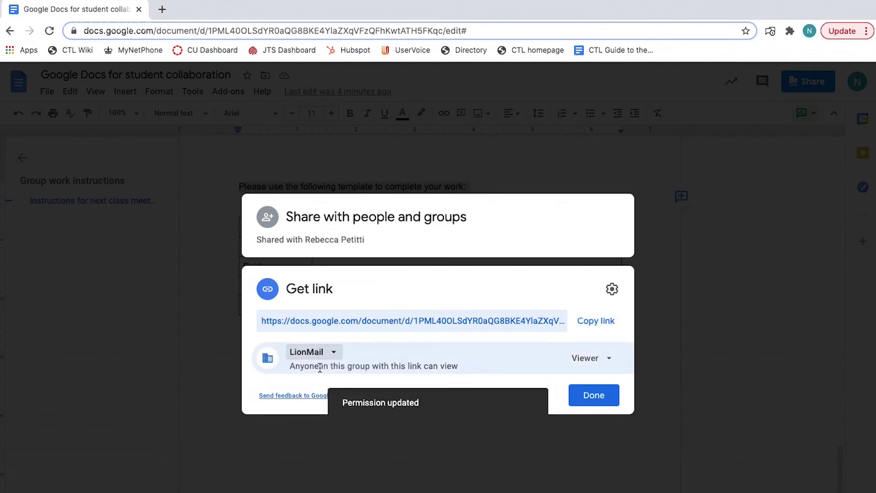
left_click(338, 355)
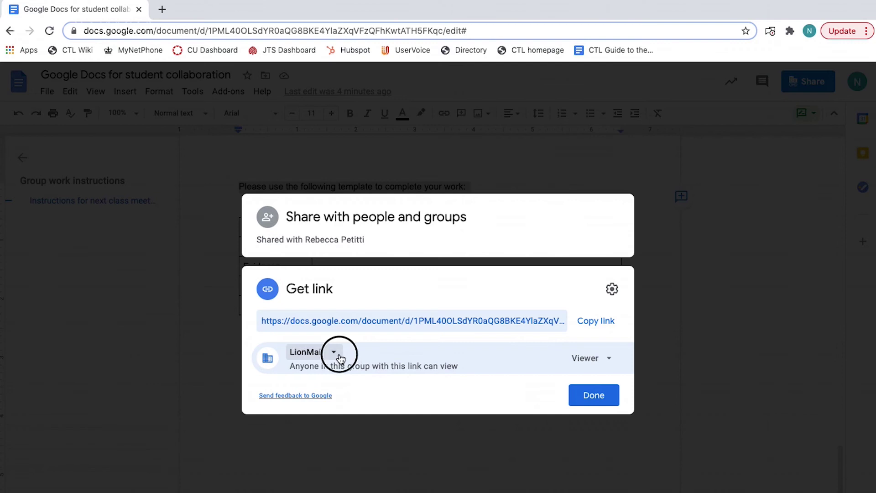
left_click(342, 379)
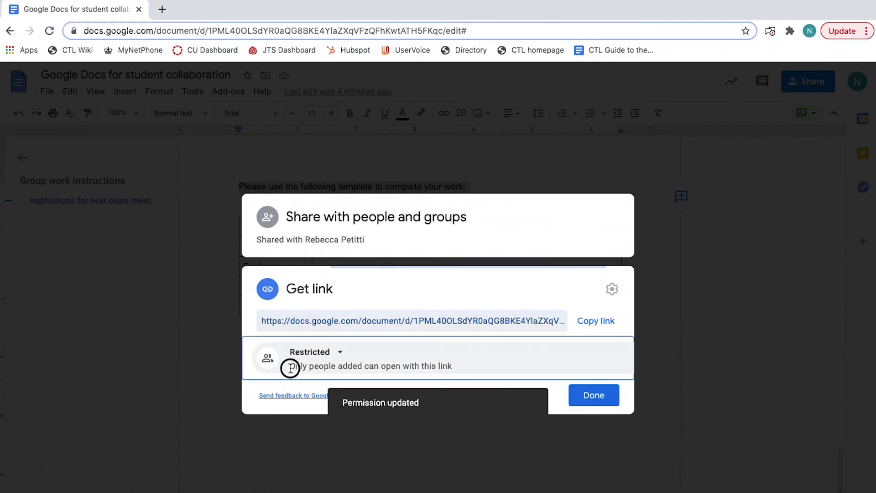
left_click_drag(289, 366, 460, 368)
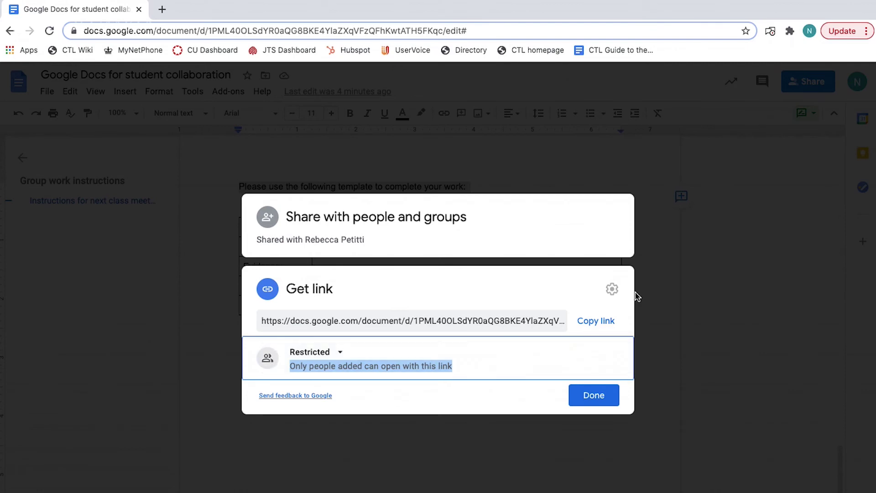
left_click(592, 327)
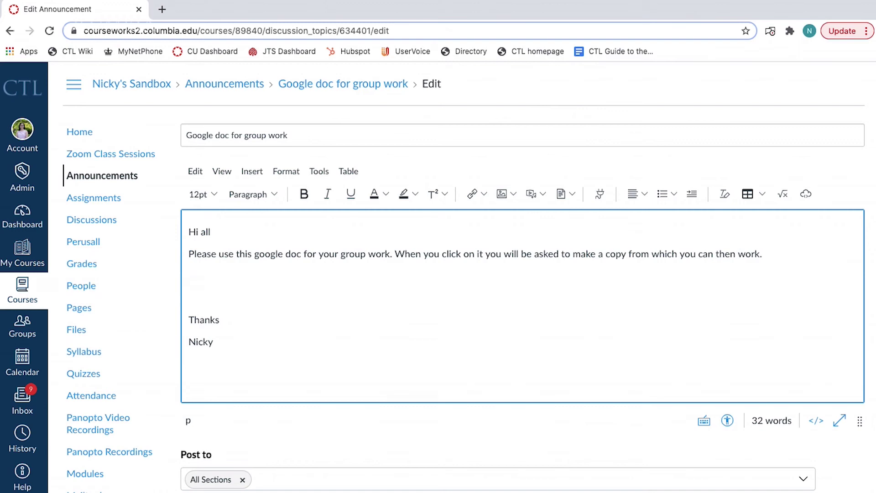
Step: Paste the document link into the announcement and replace its 'edit?usp=sharing' ending with 'copy'
key("ctrl+v")
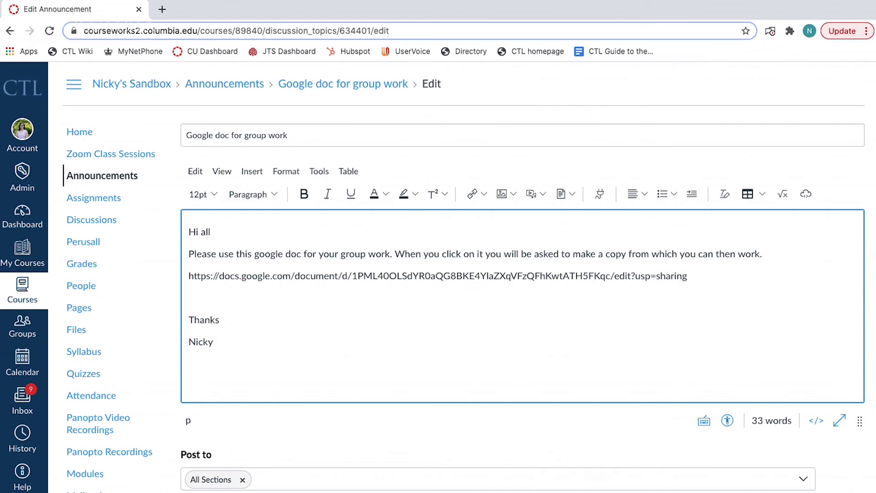
left_click_drag(719, 276, 614, 276)
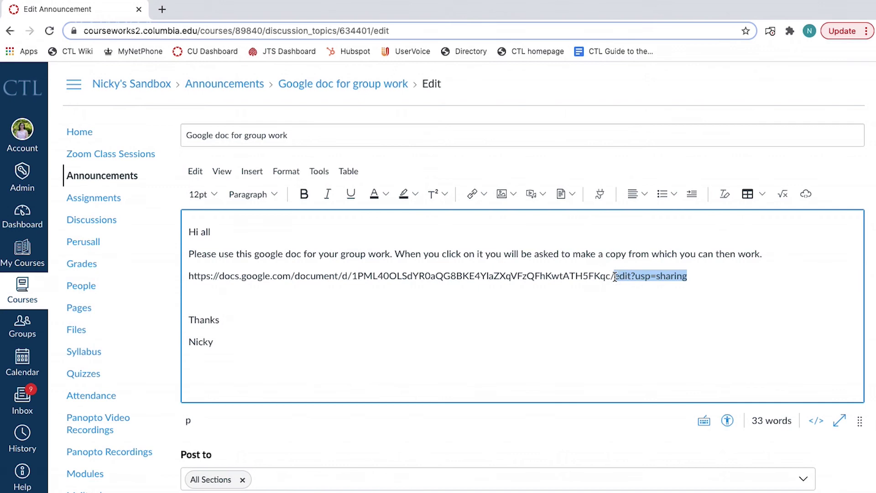
type("copy")
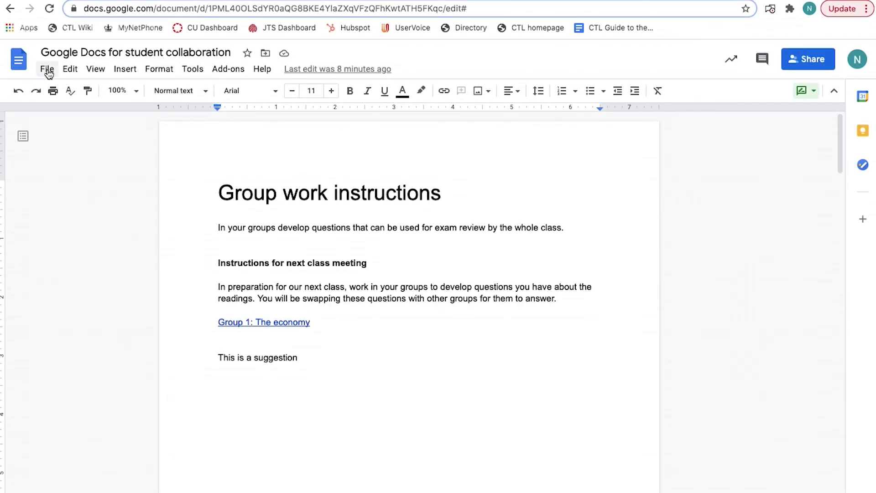
Step: Bring up the full version history through File > Version history > See version history
left_click(47, 70)
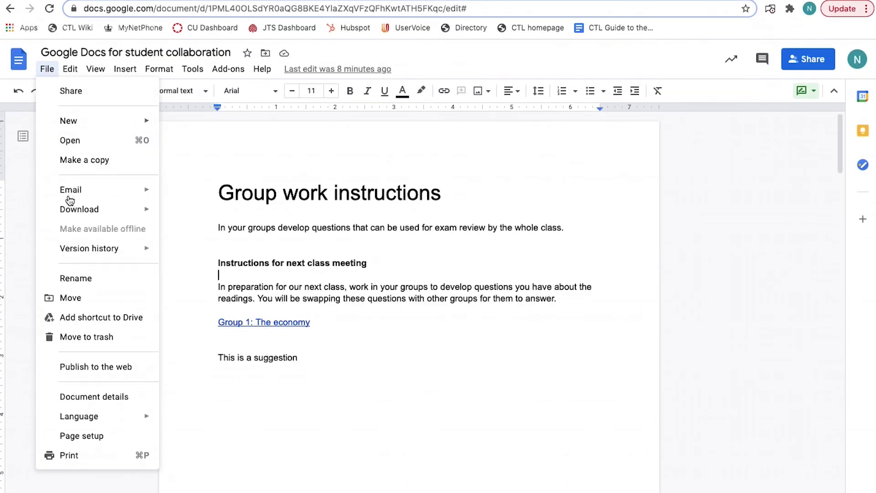
mouse_move(73, 251)
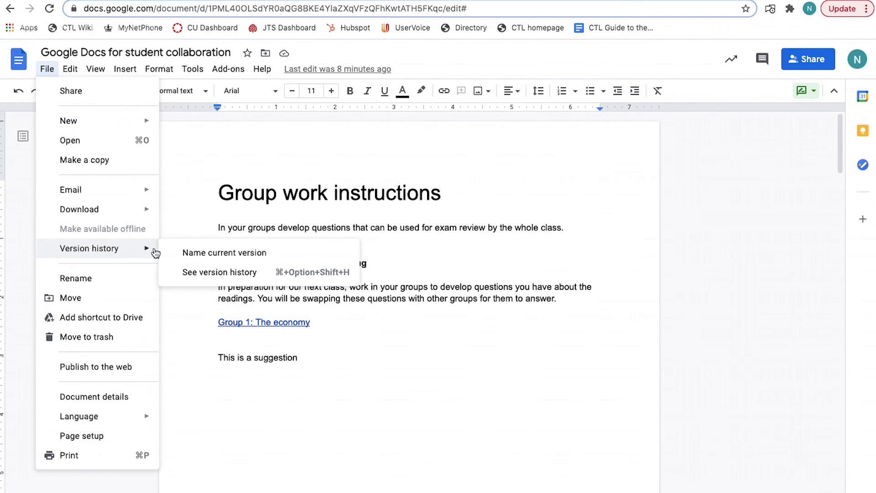
left_click(178, 274)
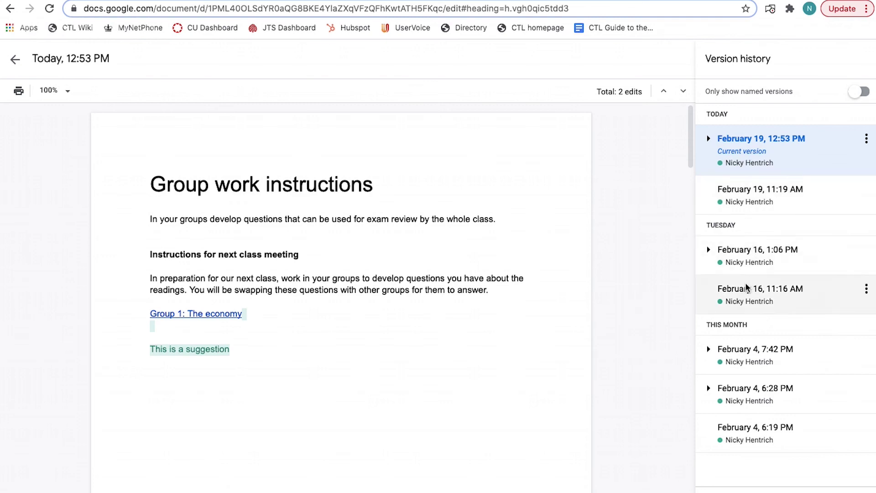
Step: Preview the February 4, 6:22 PM version, view its options, then return to the current document
scroll(749, 288, "down", 5)
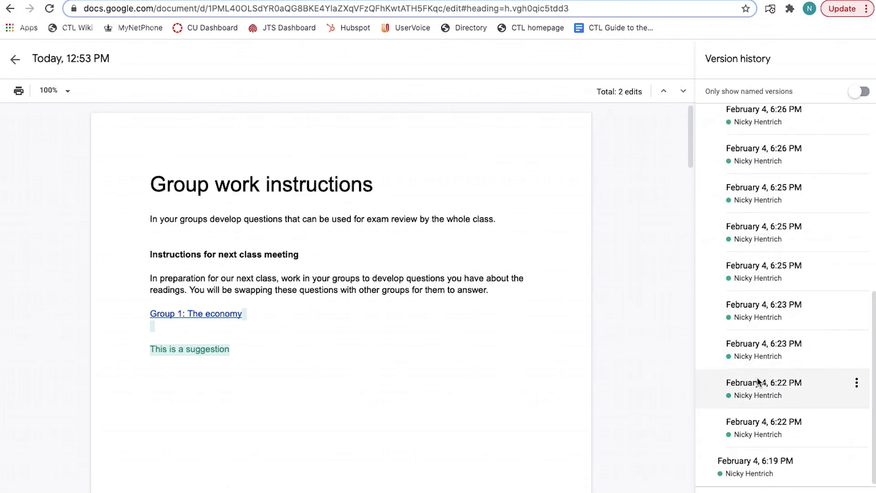
double_click(759, 422)
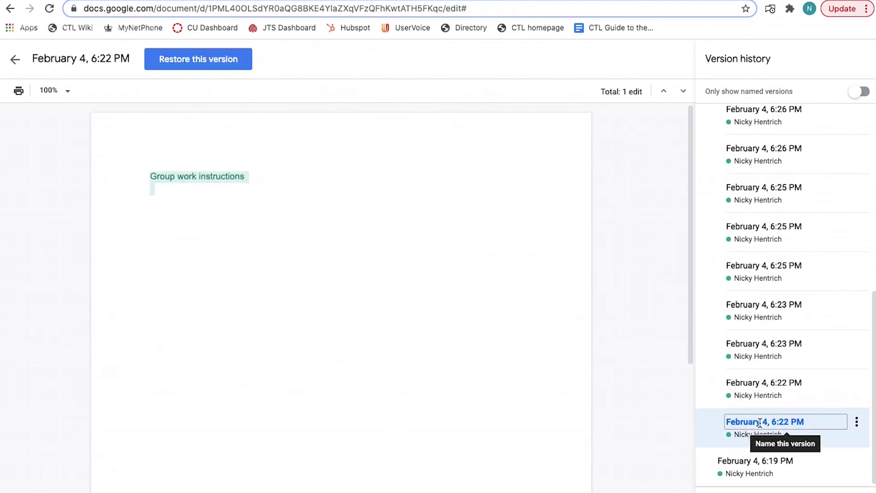
left_click(856, 422)
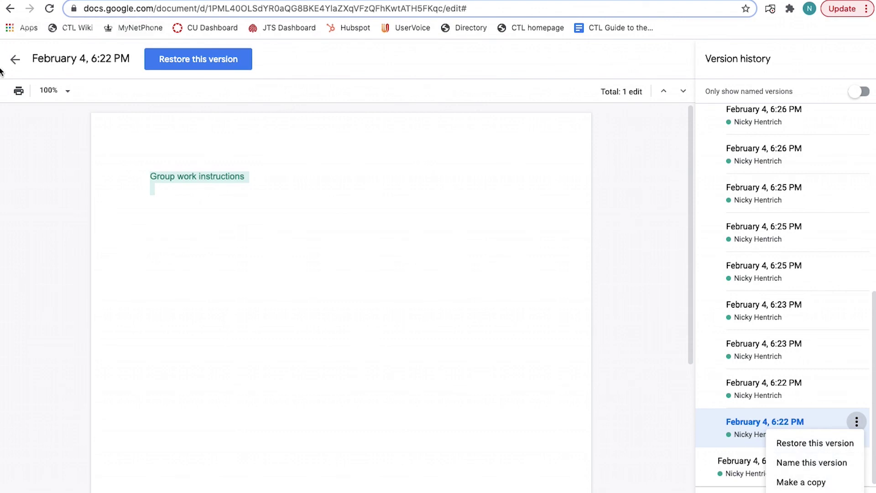
left_click(17, 59)
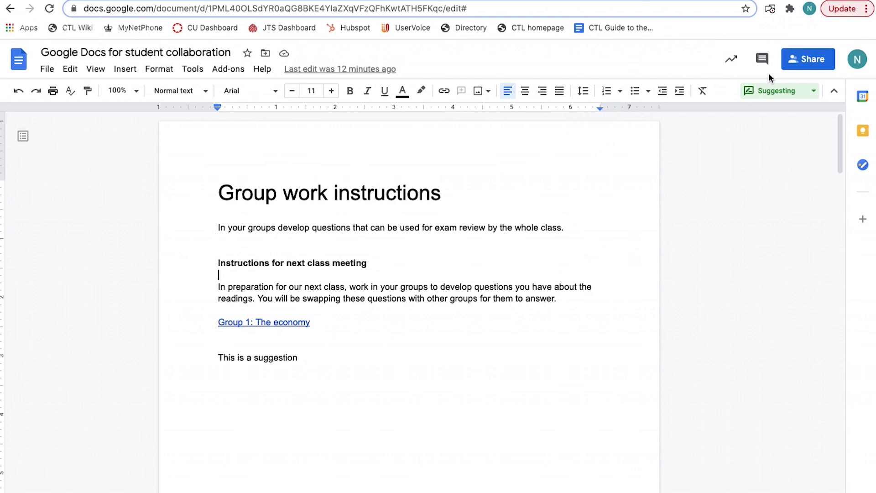
Step: Show the comment history panel and scroll to the accepted 'This is a suggestion' entry
left_click(769, 55)
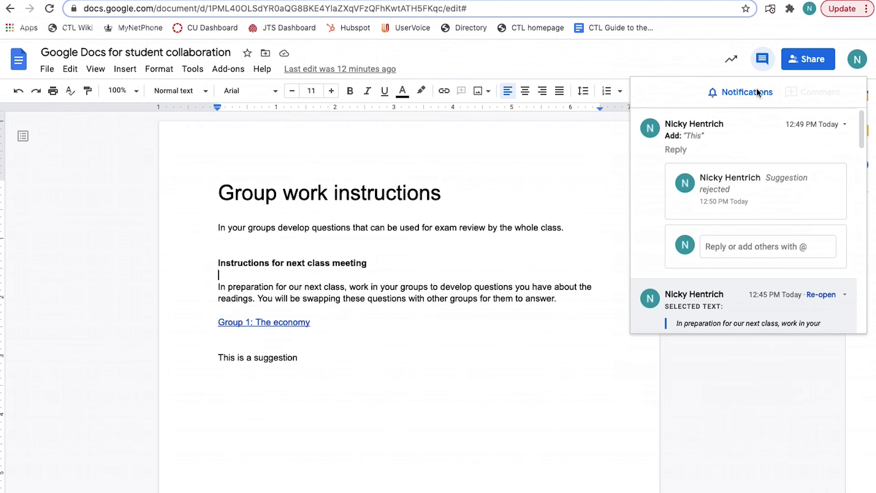
scroll(755, 154, "down", 8)
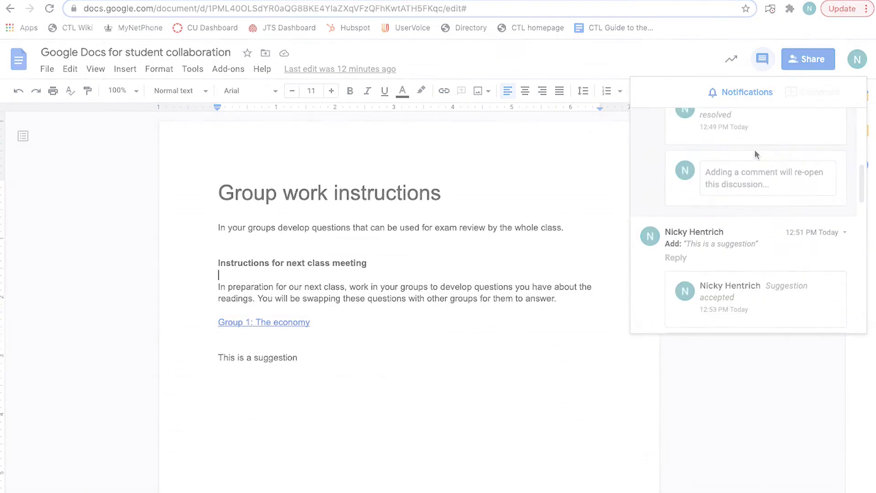